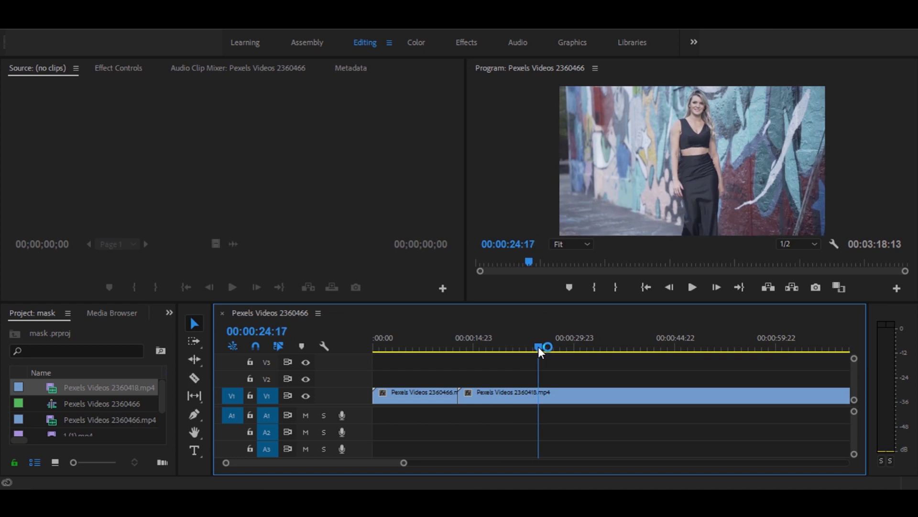
Step: Split the Pexels Videos 2360418.mp4 clip at 00:00:24:17 and delete the part after the cut
{"action": "left_click", "coordinate": [194, 378]}
{"action": "left_click", "coordinate": [543, 396]}
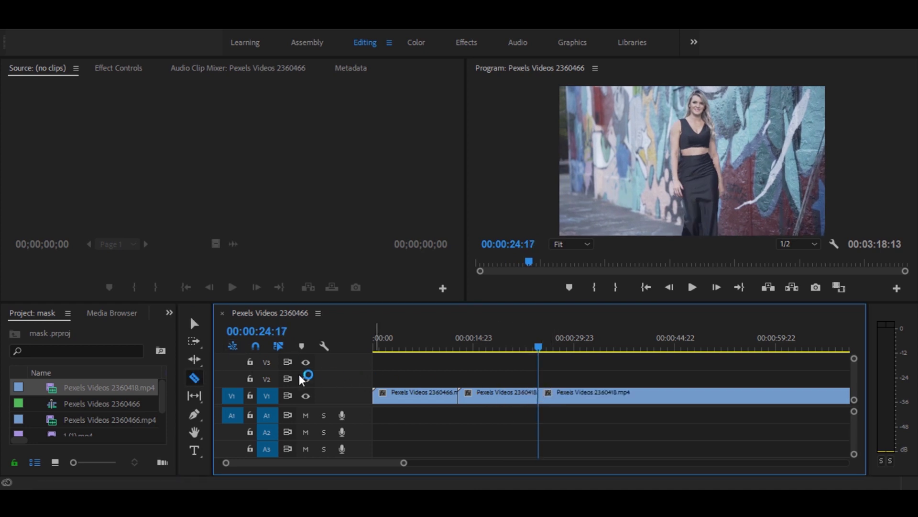
{"action": "left_click", "coordinate": [194, 324]}
{"action": "left_click", "coordinate": [584, 399]}
{"action": "right_click", "coordinate": [583, 398]}
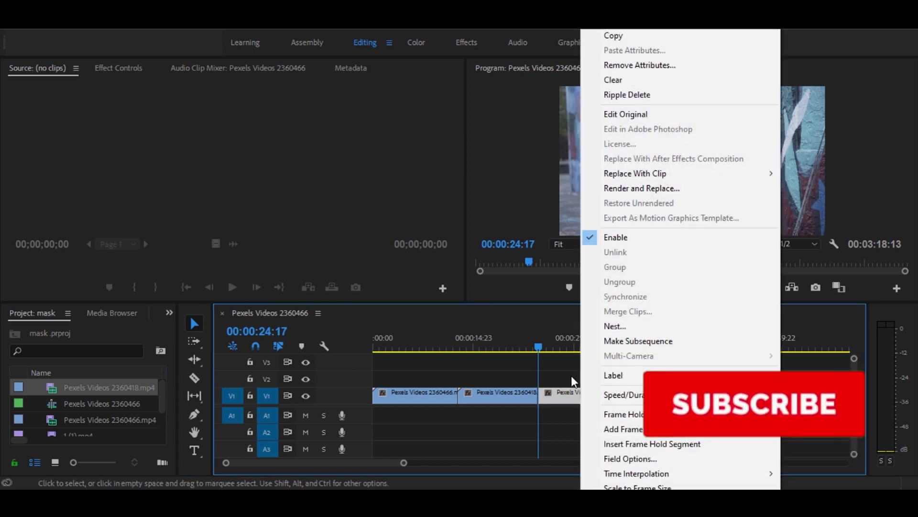
{"action": "left_click", "coordinate": [617, 78]}
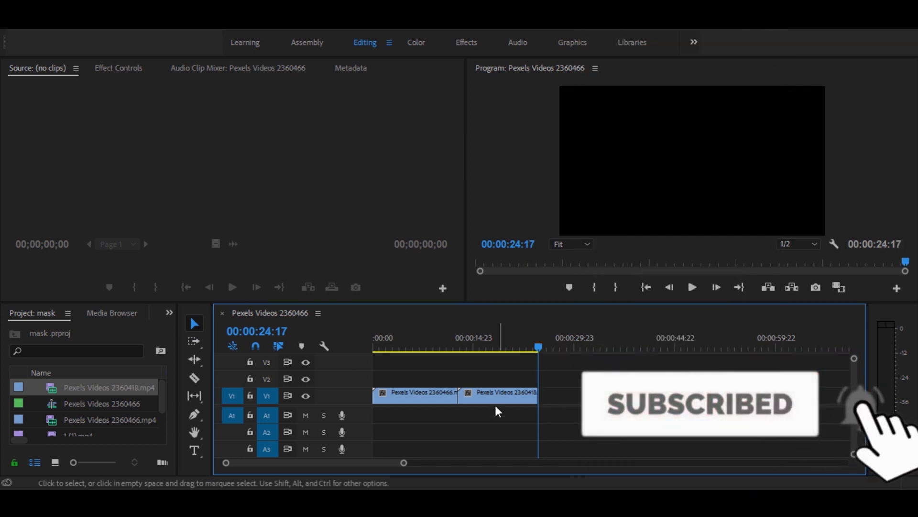
Step: Move the first clip up to track V2 and slide the second clip earlier on V1 to start at 00:00:10:10
{"action": "key", "text": "Home"}
{"action": "left_click_drag", "start_coordinate": [431, 396], "coordinate": [434, 381]}
{"action": "left_click", "coordinate": [484, 395]}
{"action": "left_click_drag", "start_coordinate": [381, 345], "coordinate": [446, 347]}
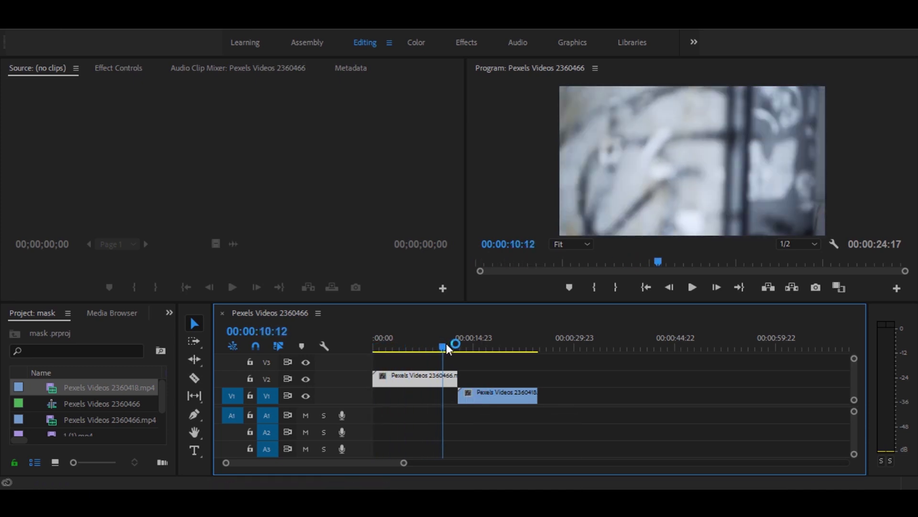
{"action": "left_click_drag", "start_coordinate": [445, 343], "coordinate": [445, 343]}
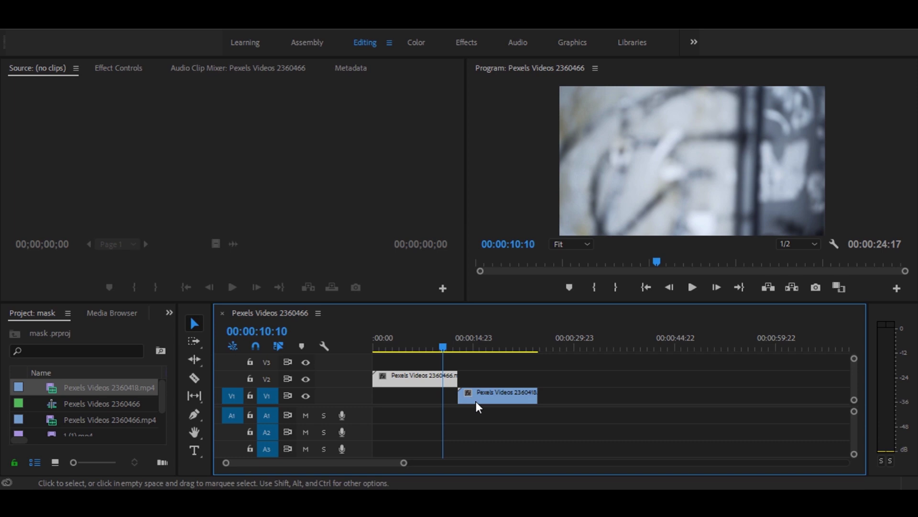
{"action": "left_click_drag", "start_coordinate": [486, 396], "coordinate": [471, 397]}
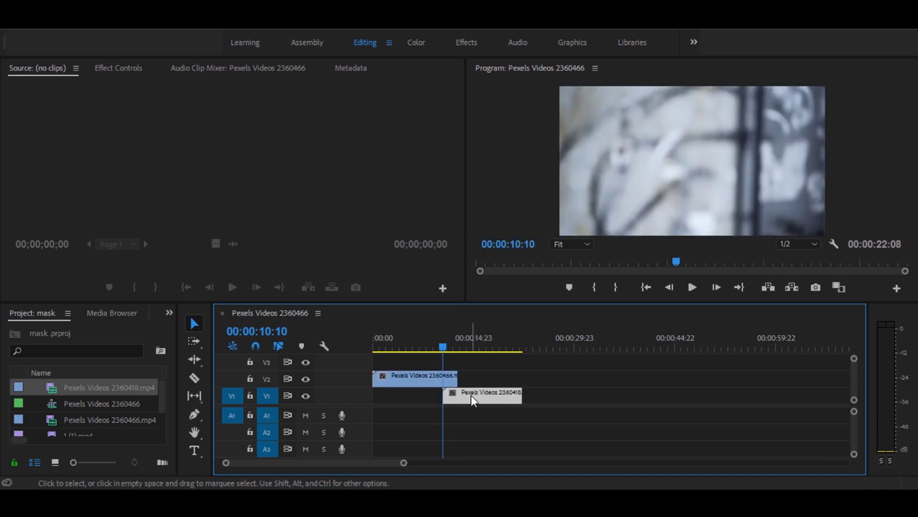
Step: Start a free-drawn opacity mask on the V2 clip and enlarge the program preview to 75%
{"action": "left_click", "coordinate": [416, 378]}
{"action": "key", "text": "shift+5"}
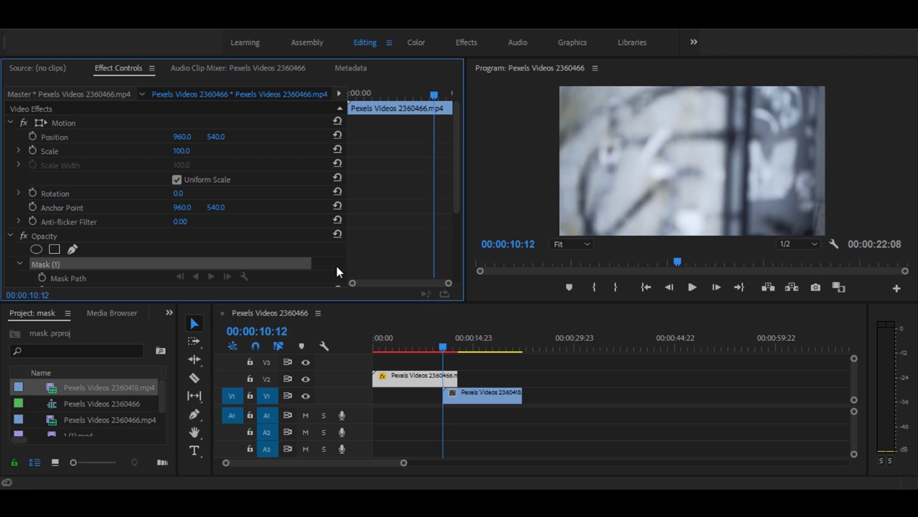
{"action": "left_click", "coordinate": [572, 244]}
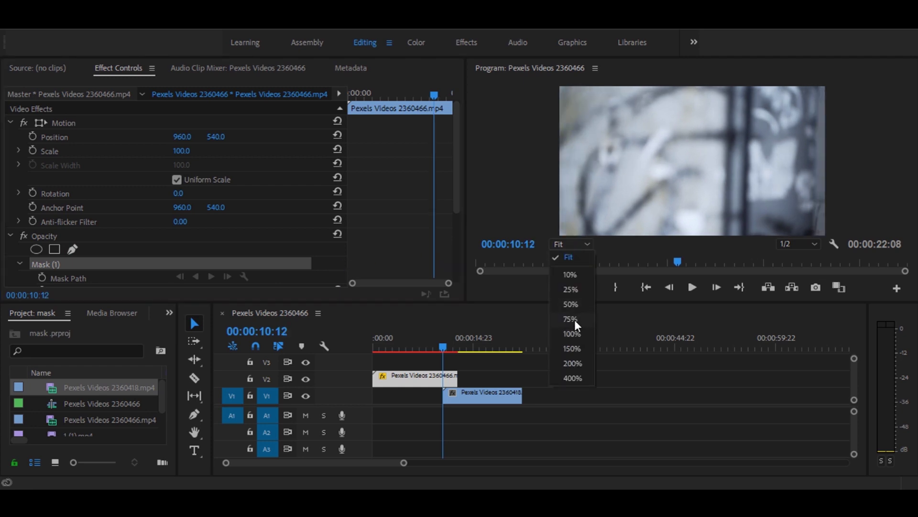
{"action": "left_click", "coordinate": [575, 322]}
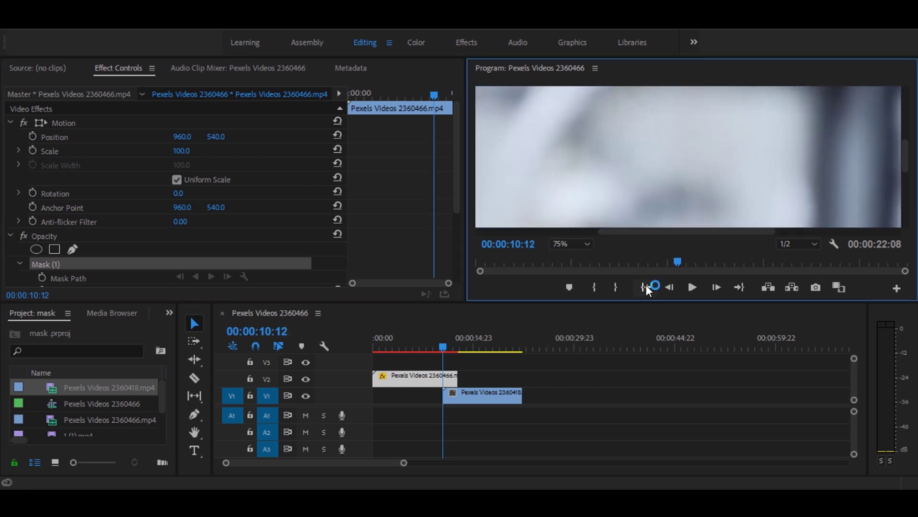
{"action": "left_click_drag", "start_coordinate": [703, 233], "coordinate": [838, 223]}
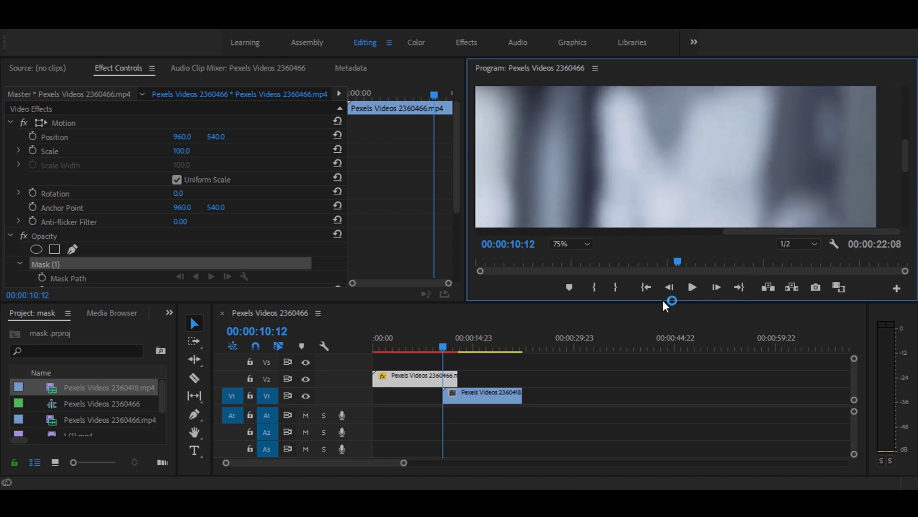
{"action": "left_click_drag", "start_coordinate": [657, 343], "coordinate": [643, 362]}
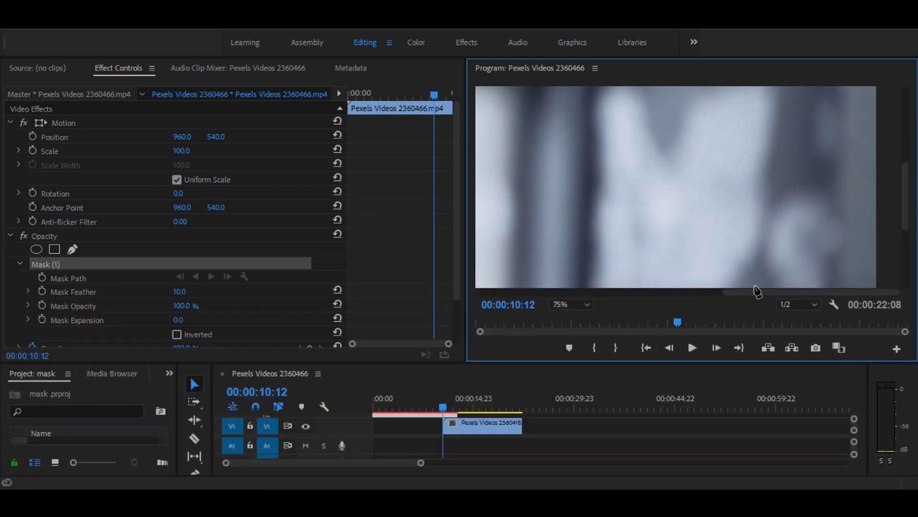
{"action": "mouse_move", "coordinate": [775, 293]}
{"action": "left_mouse_down"}
{"action": "mouse_move", "coordinate": [740, 293]}
{"action": "mouse_move", "coordinate": [793, 293]}
{"action": "left_mouse_up"}
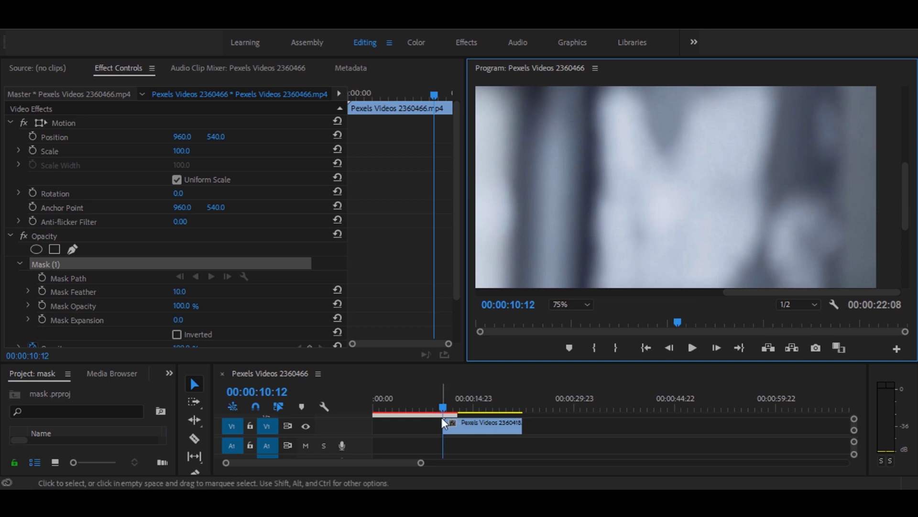
Step: Step frame by frame around 00:00:10:12 to examine where the wall's edge enters the picture, stopping at 00:00:10:12
{"action": "left_click", "coordinate": [440, 405]}
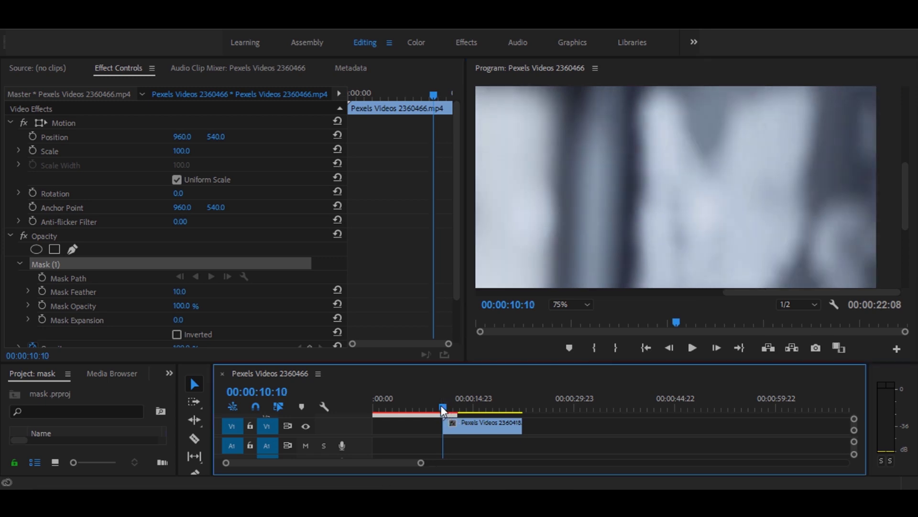
{"action": "key", "text": "Right"}
{"action": "key", "text": "Right"}
{"action": "key", "text": "Right"}
{"action": "key", "text": "Right"}
{"action": "key", "text": "Right"}
{"action": "key", "text": "Left"}
{"action": "key", "text": "Left"}
{"action": "key", "text": "Left"}
{"action": "key", "text": "Right"}
{"action": "key", "text": "Left"}
{"action": "key", "text": "Left"}
{"action": "key", "text": "Left"}
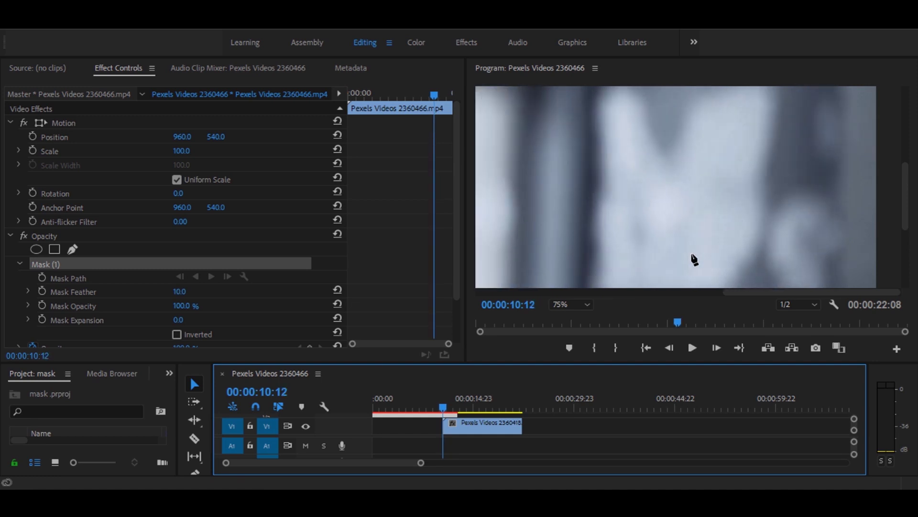
{"action": "key", "text": "Right"}
Step: Draw a closed mask around the narrow strip beyond the wall's edge at the right of the image and invert it
{"action": "left_click_drag", "start_coordinate": [905, 205], "coordinate": [911, 270]}
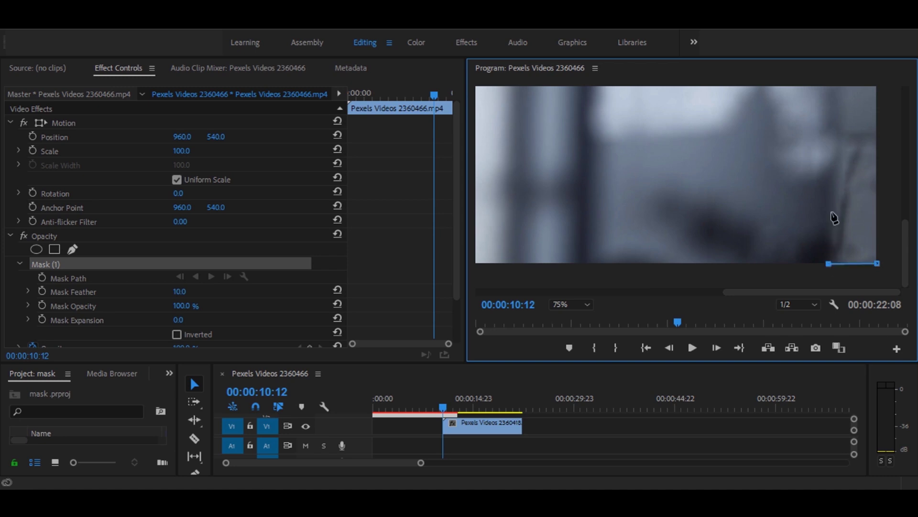
{"action": "left_click", "coordinate": [839, 185]}
{"action": "left_click_drag", "start_coordinate": [911, 234], "coordinate": [871, 116]}
{"action": "left_click", "coordinate": [856, 109]}
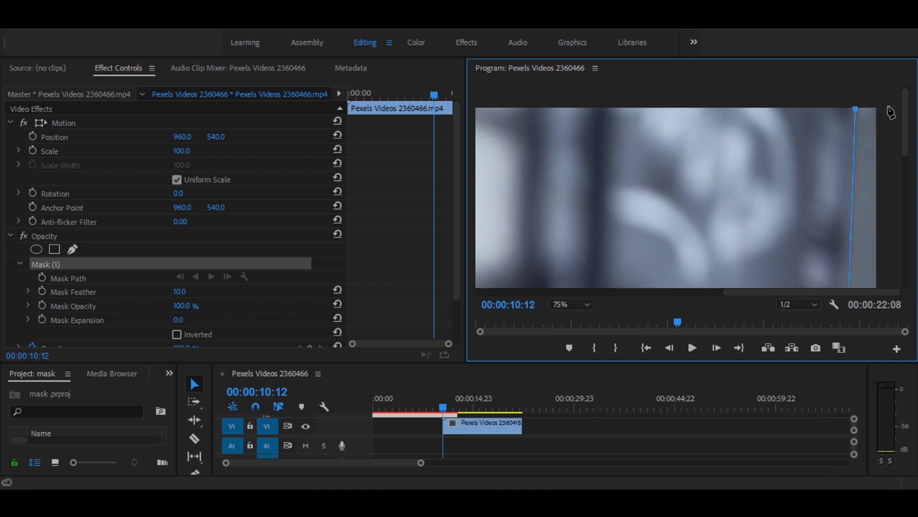
{"action": "left_click_drag", "start_coordinate": [909, 148], "coordinate": [906, 275]}
{"action": "left_click", "coordinate": [876, 264]}
{"action": "left_click", "coordinate": [878, 264]}
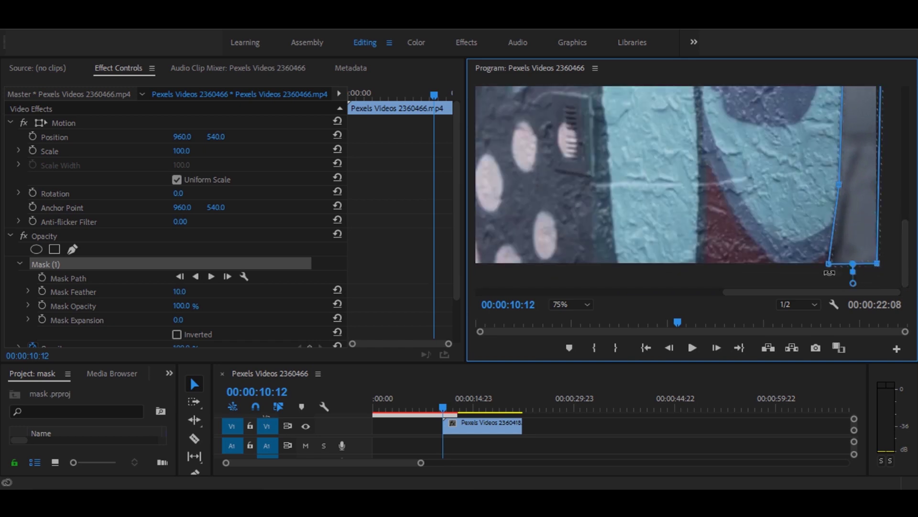
{"action": "left_click", "coordinate": [177, 333]}
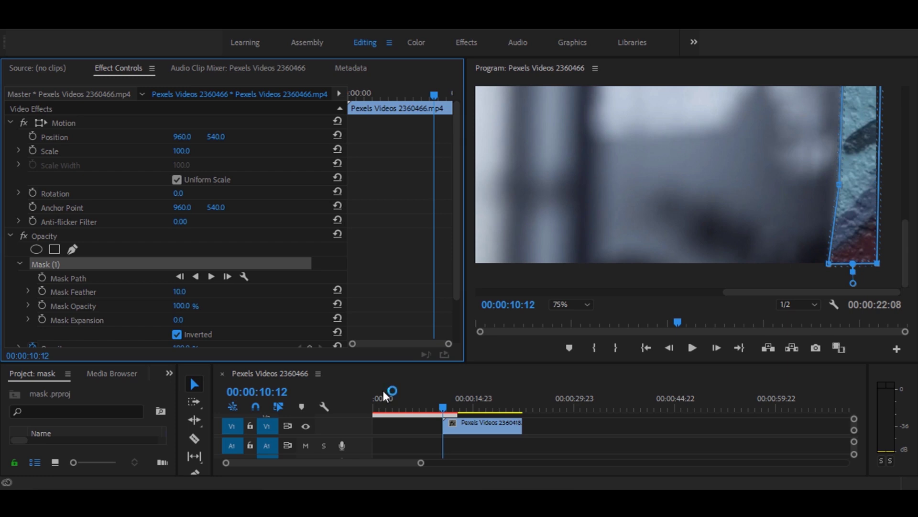
Step: Move the lower clip later on V1, clear of the masked clip, and fit the whole frame in the program preview
{"action": "left_click_drag", "start_coordinate": [499, 428], "coordinate": [524, 426]}
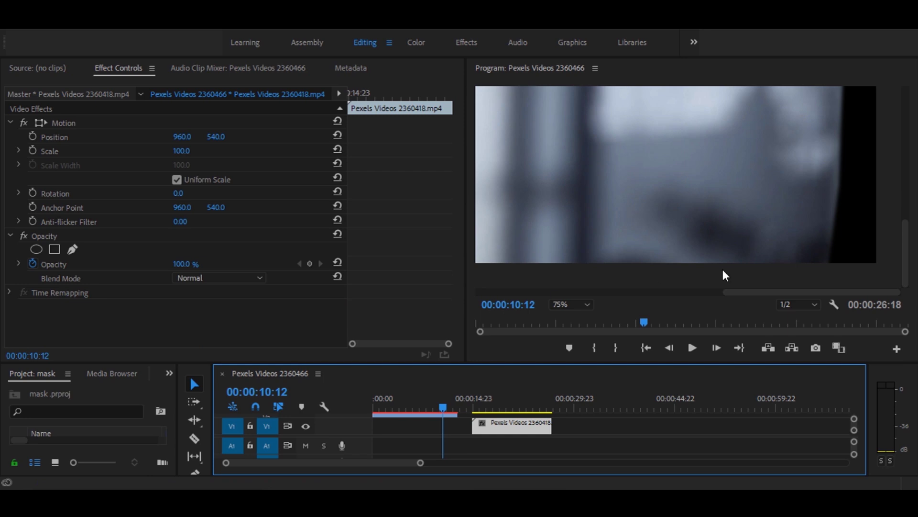
{"action": "left_click", "coordinate": [572, 305]}
{"action": "left_click", "coordinate": [569, 319]}
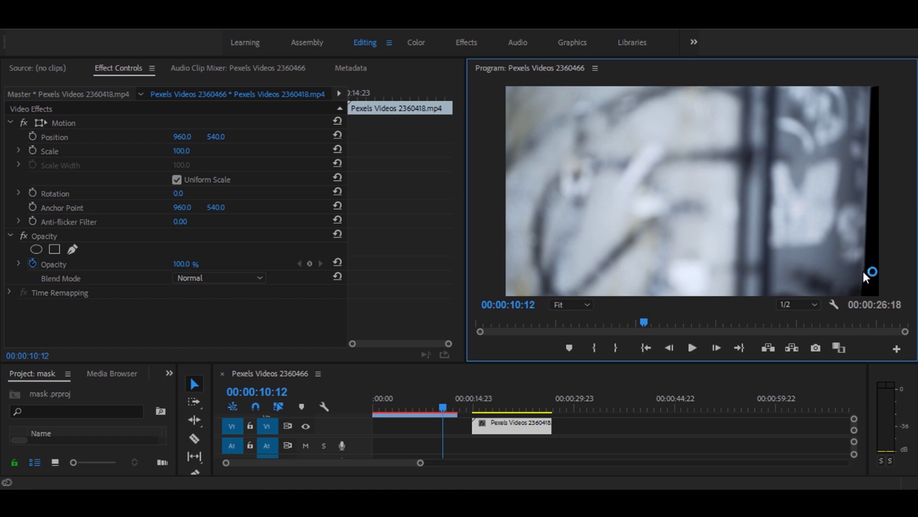
Step: Set the V2 clip's mask feather to 26 and expansion to 1, and enable mask path keyframing at 00:00:10:12
{"action": "left_click", "coordinate": [415, 413]}
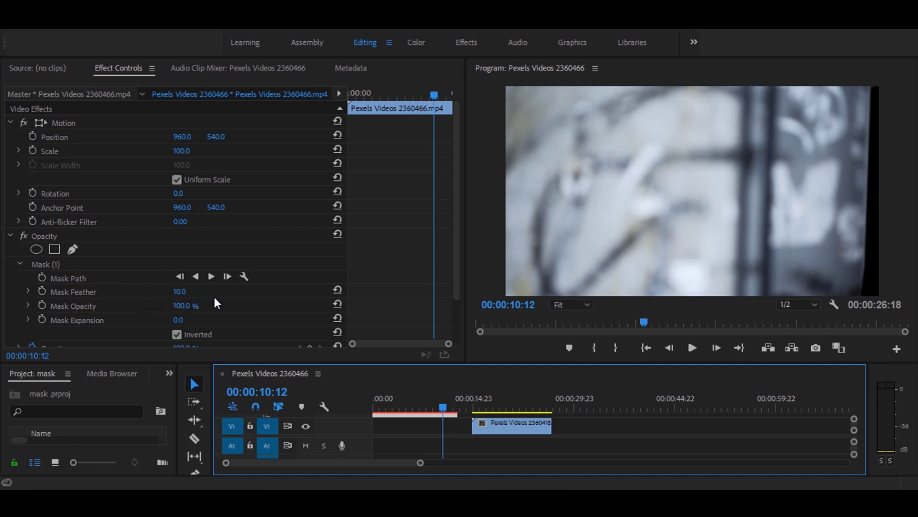
{"action": "mouse_move", "coordinate": [180, 292]}
{"action": "left_mouse_down"}
{"action": "mouse_move", "coordinate": [192, 292]}
{"action": "mouse_move", "coordinate": [181, 291]}
{"action": "left_mouse_up"}
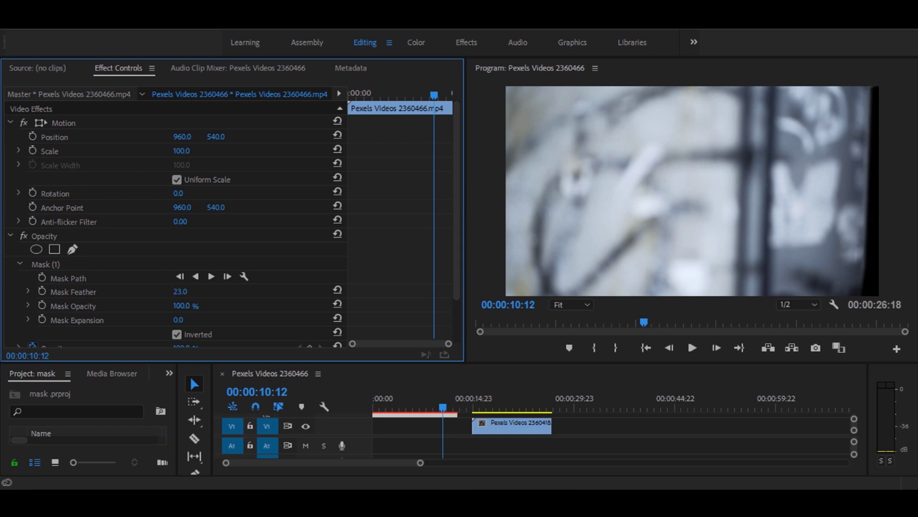
{"action": "left_click", "coordinate": [176, 334]}
{"action": "mouse_move", "coordinate": [180, 320]}
{"action": "left_mouse_down"}
{"action": "mouse_move", "coordinate": [258, 319]}
{"action": "mouse_move", "coordinate": [149, 320]}
{"action": "mouse_move", "coordinate": [173, 320]}
{"action": "left_mouse_up"}
{"action": "left_click", "coordinate": [42, 279]}
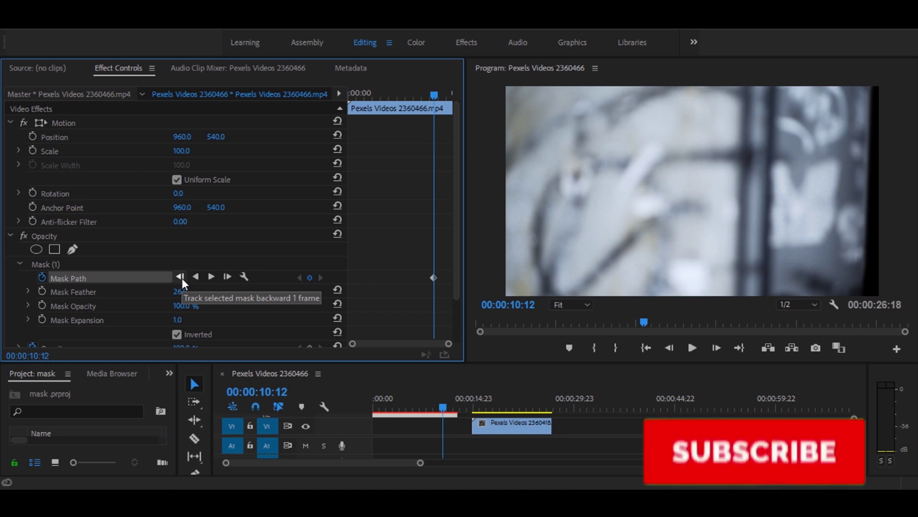
Step: Reshape the mask path at 00:00:10:15 and 00:00:10:17 to follow the wall's edge, previewing at 50%
{"action": "left_click", "coordinate": [227, 276]}
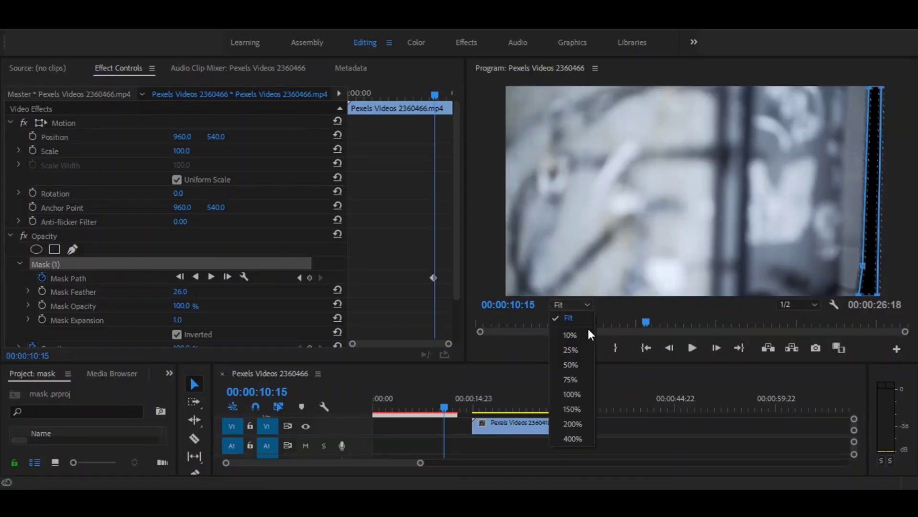
{"action": "left_click", "coordinate": [571, 364]}
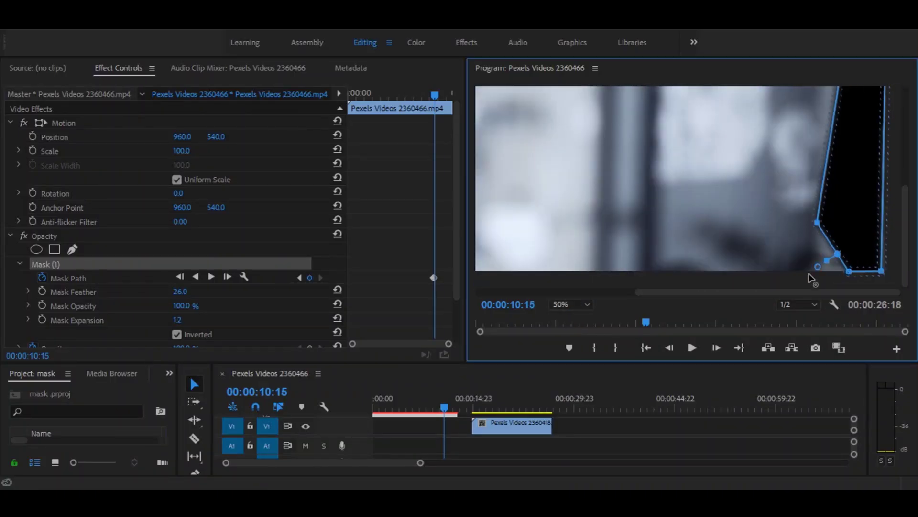
{"action": "left_click", "coordinate": [401, 305]}
{"action": "key", "text": "Right"}
{"action": "key", "text": "Right"}
{"action": "left_click", "coordinate": [68, 277]}
{"action": "left_click_drag", "start_coordinate": [828, 103], "coordinate": [802, 102]}
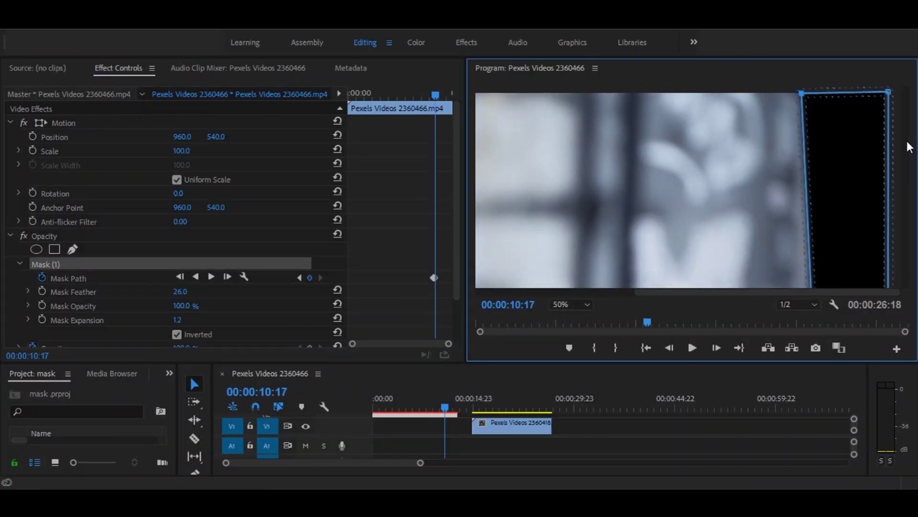
{"action": "left_click_drag", "start_coordinate": [906, 144], "coordinate": [906, 241]}
{"action": "left_click_drag", "start_coordinate": [810, 271], "coordinate": [787, 272]}
Step: Advance two frames at a time and move the mask's edge along the wall at 00:00:10:19 and 00:00:10:21
{"action": "left_click", "coordinate": [401, 306]}
{"action": "key", "text": "Right"}
{"action": "key", "text": "Right"}
{"action": "left_click", "coordinate": [53, 264]}
{"action": "left_click_drag", "start_coordinate": [907, 239], "coordinate": [907, 140]}
{"action": "left_click_drag", "start_coordinate": [802, 101], "coordinate": [756, 103]}
{"action": "left_click", "coordinate": [145, 295]}
{"action": "key", "text": "Right"}
{"action": "key", "text": "Right"}
{"action": "left_click", "coordinate": [64, 265]}
{"action": "mouse_move", "coordinate": [906, 143]}
{"action": "left_mouse_down"}
{"action": "mouse_move", "coordinate": [906, 242]}
{"action": "mouse_move", "coordinate": [908, 139]}
{"action": "left_mouse_up"}
Step: Keyframe the mask path against the wall's edge at the next two positions, two frames apart, after 00:00:10:21
{"action": "left_click", "coordinate": [124, 250]}
{"action": "key", "text": "Right"}
{"action": "key", "text": "Right"}
{"action": "left_click", "coordinate": [53, 265]}
{"action": "left_click_drag", "start_coordinate": [756, 103], "coordinate": [732, 104]}
{"action": "left_click", "coordinate": [123, 254]}
{"action": "key", "text": "Right"}
{"action": "key", "text": "Right"}
{"action": "left_click", "coordinate": [53, 265]}
Step: Reshape the mask path to the wall's edge at 00:00:11:03 and 00:00:11:05
{"action": "left_click", "coordinate": [144, 246]}
{"action": "key", "text": "Right"}
{"action": "key", "text": "Right"}
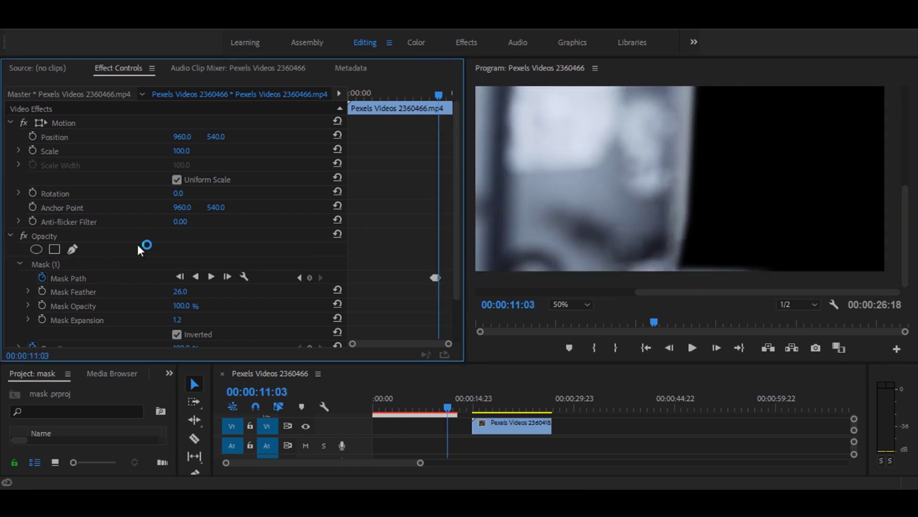
{"action": "left_click", "coordinate": [68, 277]}
{"action": "left_click_drag", "start_coordinate": [906, 239], "coordinate": [908, 164]}
{"action": "left_click", "coordinate": [147, 261]}
{"action": "key", "text": "Right"}
{"action": "key", "text": "Right"}
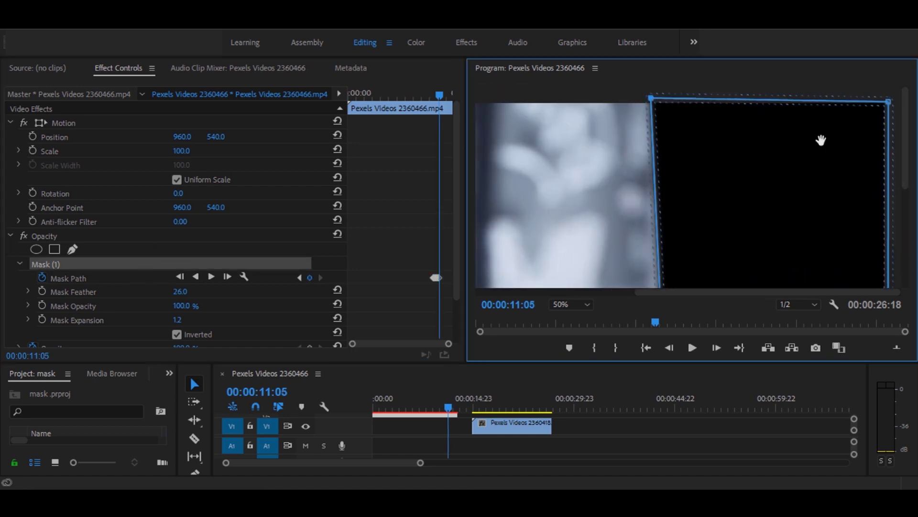
Step: Continue two frames at a time from 00:00:11:05, moving the mask's corner points along with the wall's edge
{"action": "key", "text": "Right"}
{"action": "key", "text": "Right"}
{"action": "left_click_drag", "start_coordinate": [612, 279], "coordinate": [577, 283]}
{"action": "left_click", "coordinate": [156, 254]}
{"action": "key", "text": "Right"}
{"action": "key", "text": "Right"}
{"action": "left_click", "coordinate": [129, 267]}
Step: Align the mask path with the wall's edge at 00:00:11:11 and again two frames further on
{"action": "left_click", "coordinate": [254, 239]}
{"action": "key", "text": "Right"}
{"action": "key", "text": "Right"}
{"action": "left_click", "coordinate": [128, 264]}
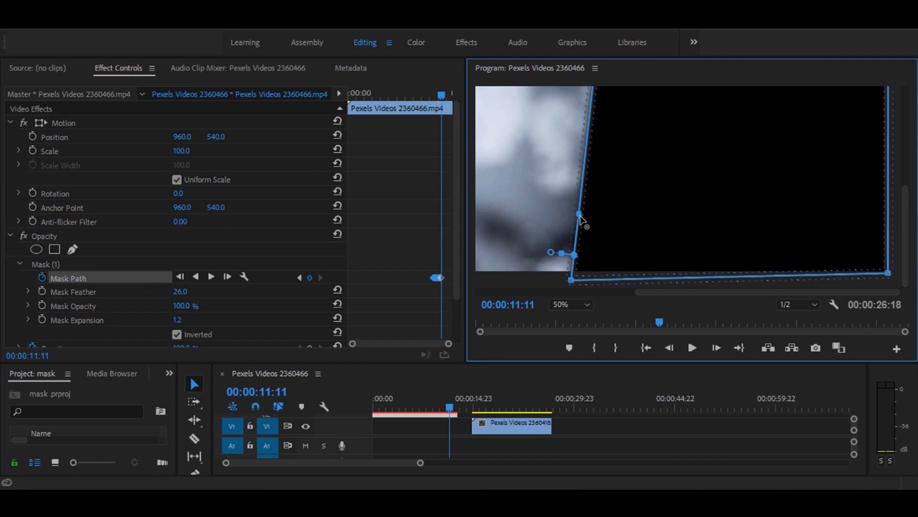
{"action": "key", "text": "Right"}
{"action": "key", "text": "Right"}
{"action": "left_click_drag", "start_coordinate": [595, 105], "coordinate": [521, 220]}
Step: Reshape the mask path along the wall's edge at 00:00:11:17 and 00:00:11:19
{"action": "key", "text": "Right"}
{"action": "key", "text": "Right"}
{"action": "key", "text": "Right"}
{"action": "key", "text": "Right"}
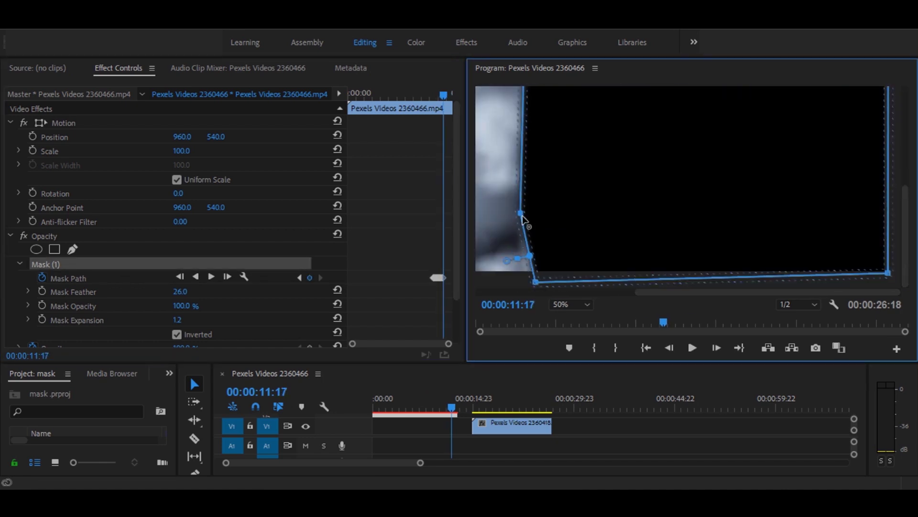
{"action": "left_click", "coordinate": [130, 245]}
{"action": "key", "text": "Right"}
{"action": "key", "text": "Right"}
{"action": "left_click", "coordinate": [128, 264]}
{"action": "scroll", "coordinate": [524, 229], "scroll_direction": "down", "scroll_amount": 5}
{"action": "left_click_drag", "start_coordinate": [522, 277], "coordinate": [498, 279]}
Step: Advance to 00:00:11:23 and extend the mask to the left border of the image so it covers the whole frame
{"action": "left_click", "coordinate": [143, 246]}
{"action": "left_click", "coordinate": [132, 264]}
{"action": "left_click", "coordinate": [119, 251]}
{"action": "left_click", "coordinate": [129, 275]}
{"action": "left_click", "coordinate": [139, 263]}
{"action": "key", "text": "Right"}
{"action": "key", "text": "Right"}
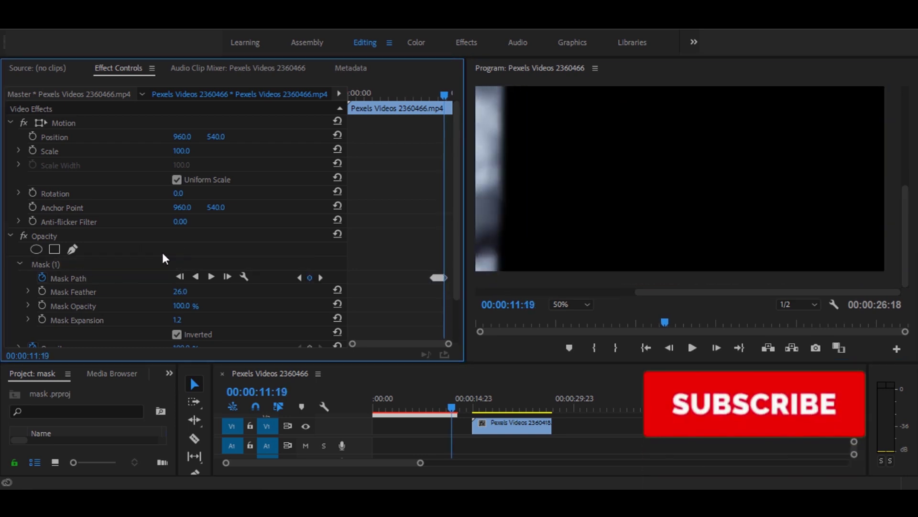
{"action": "scroll", "coordinate": [497, 100], "scroll_direction": "up", "scroll_amount": 5}
{"action": "key", "text": "Right"}
{"action": "key", "text": "Right"}
{"action": "left_click", "coordinate": [127, 278]}
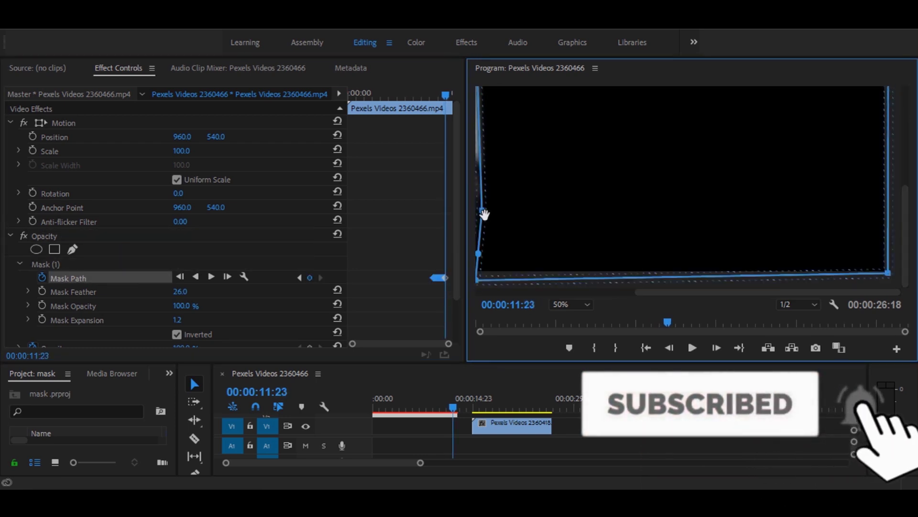
Step: Slide the lower clip back under the masked clip so that it starts at 00:00:10:13
{"action": "scroll", "coordinate": [478, 239], "scroll_direction": "down", "scroll_amount": 5}
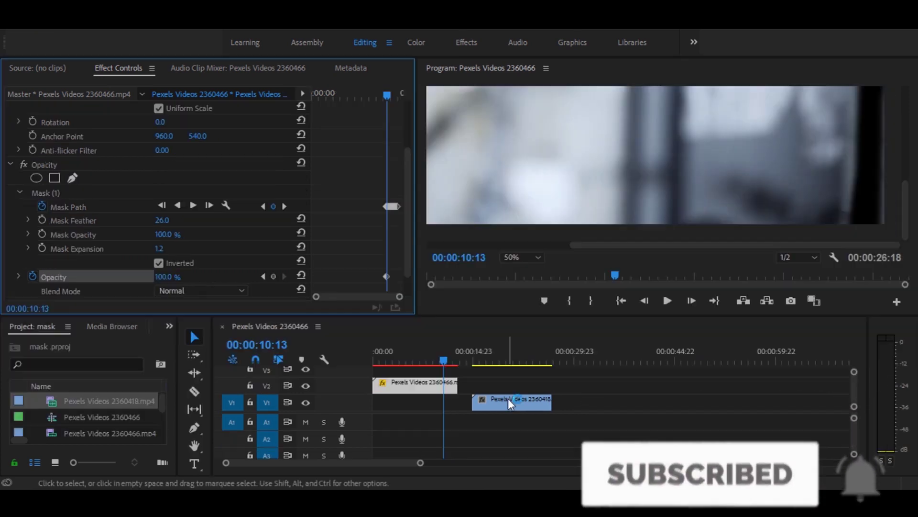
{"action": "left_click_drag", "start_coordinate": [508, 398], "coordinate": [482, 399]}
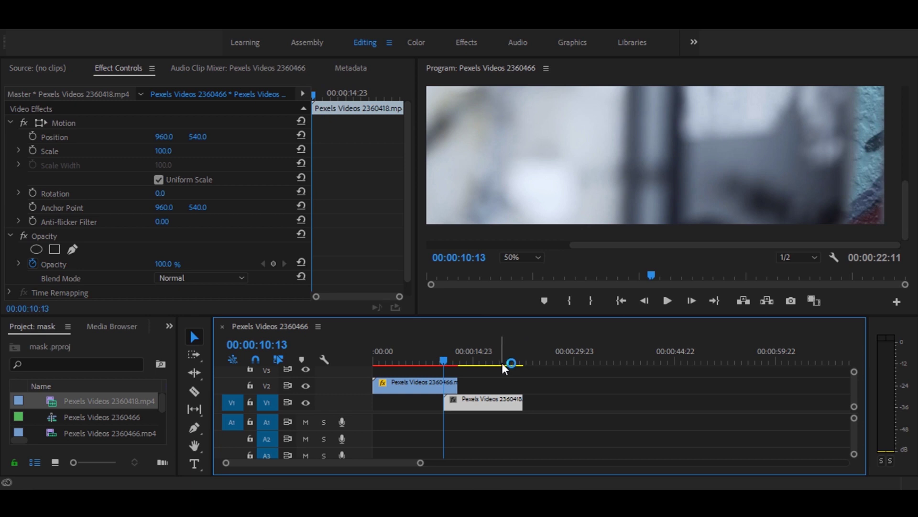
Step: Step frame by frame before and up to 00:00:10:13 to examine the start of the mask reveal
{"action": "left_click", "coordinate": [446, 361]}
{"action": "key", "text": "Left"}
{"action": "key", "text": "Left"}
{"action": "key", "text": "Left"}
{"action": "key", "text": "Left"}
{"action": "key", "text": "Left"}
{"action": "key", "text": "Left"}
{"action": "key", "text": "Left"}
{"action": "key", "text": "Left"}
{"action": "key", "text": "Left"}
{"action": "key", "text": "Left"}
{"action": "key", "text": "Left"}
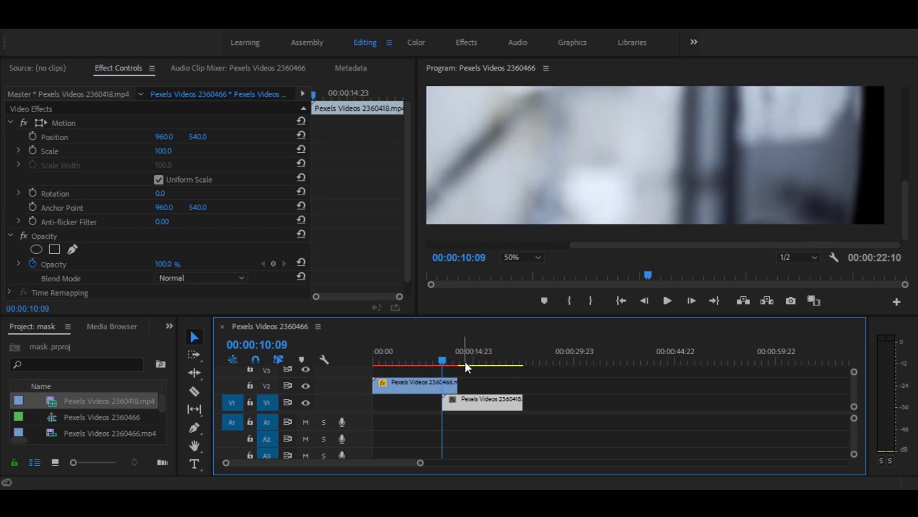
{"action": "key", "text": "Right"}
{"action": "key", "text": "Right"}
{"action": "key", "text": "Right"}
{"action": "key", "text": "Right"}
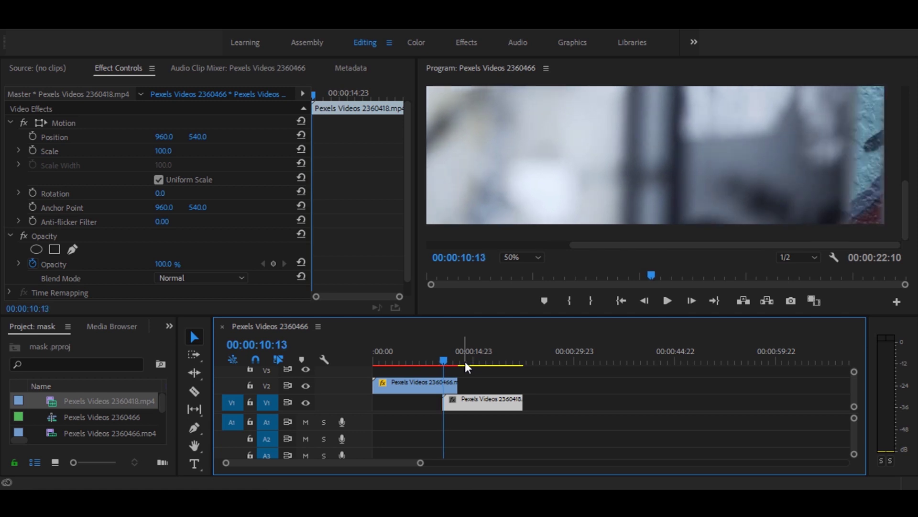